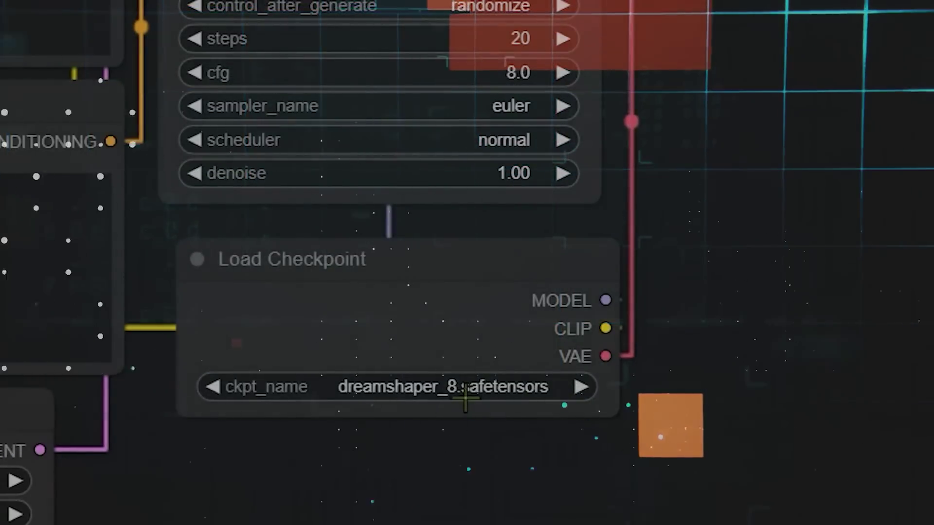
Bring the Anaconda Prompt console in front of the ComfyUI graph
left_click(406, 358)
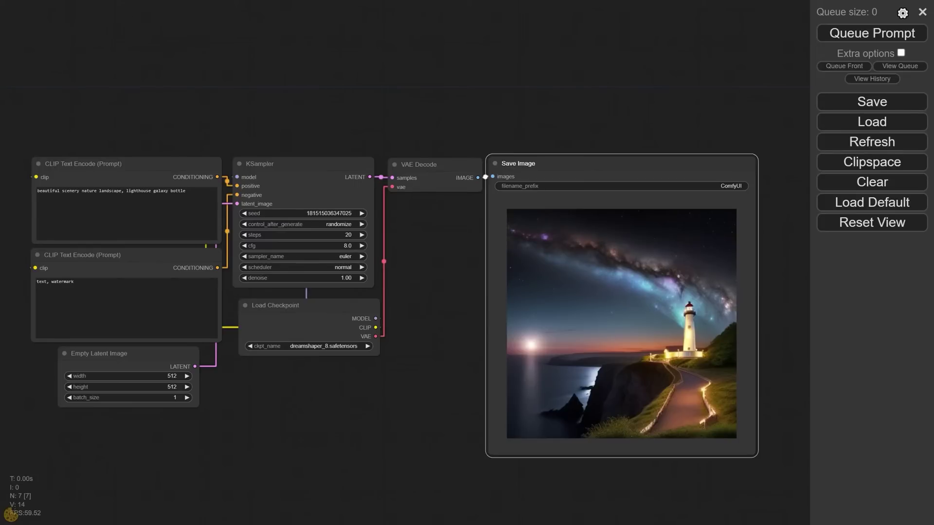
key("alt+Tab")
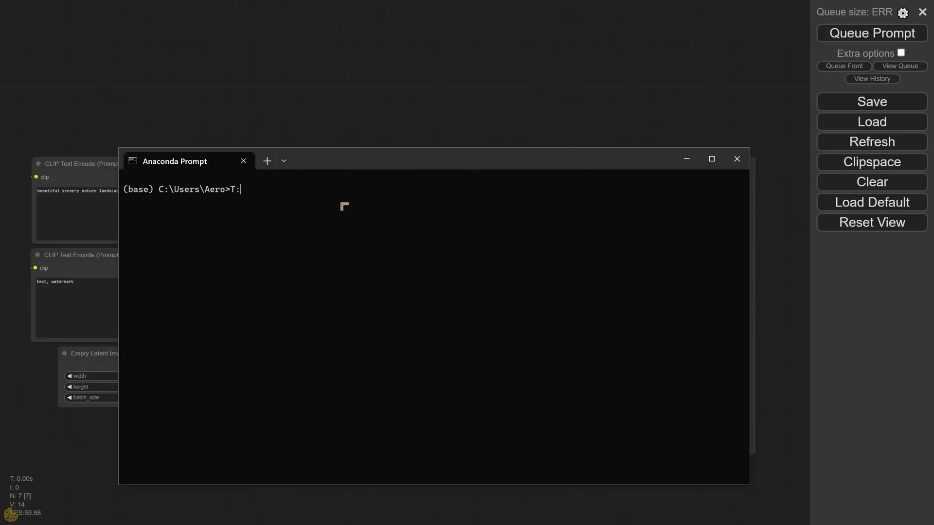
Move to T:\AMDCOMFYLEC and stage conda create -n comfyui python=3.10.12 at the prompt
key("Return")
type("CD T:\\AMDCOMFYLEC")
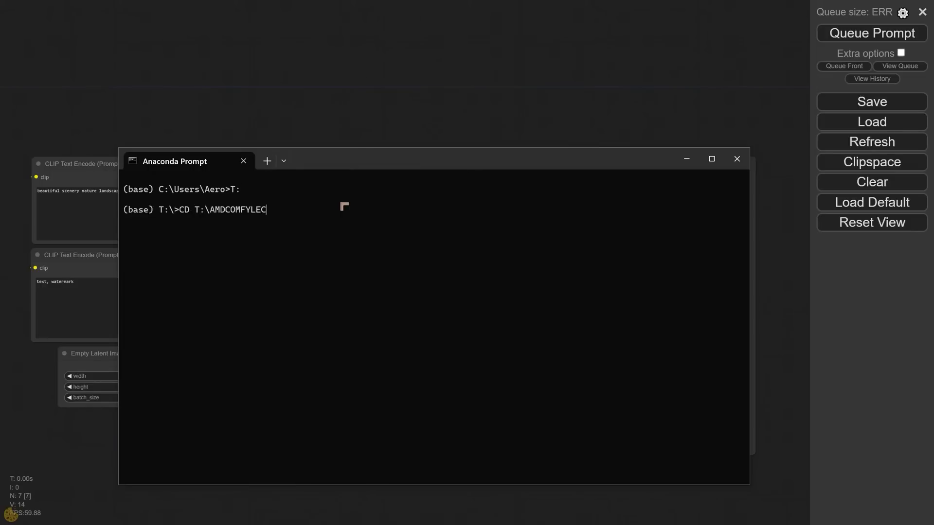
key("Return")
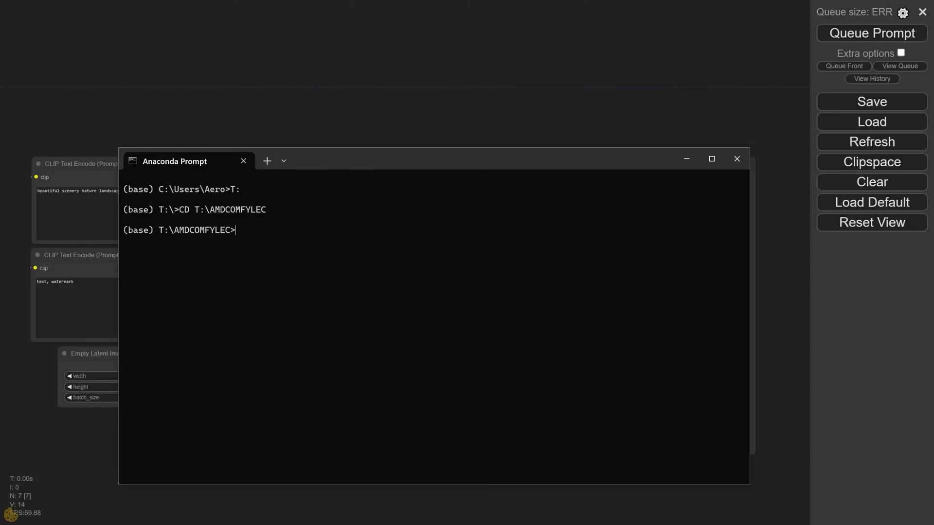
type("conda create -n comfyui python=3.10.12")
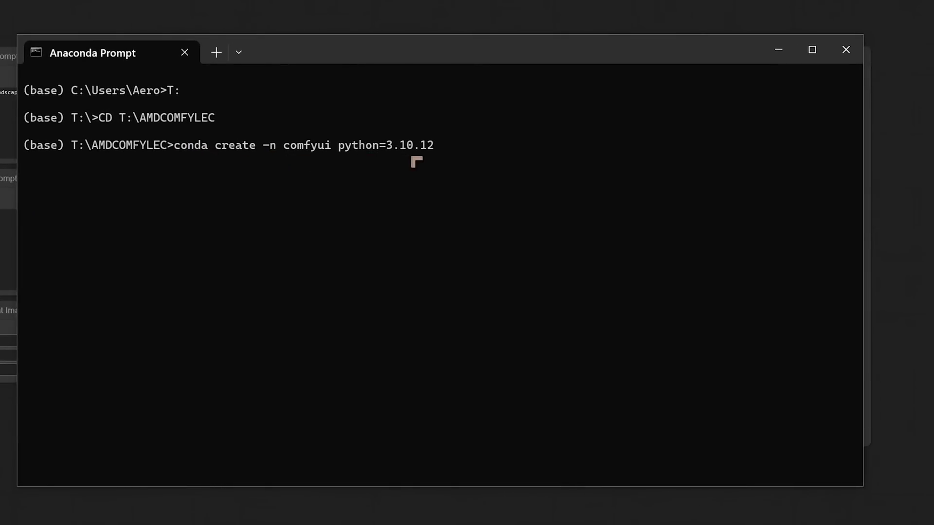
Recreate the comfyui conda environment with Python 3.10.12, replacing the old one, and activate it
key("Return")
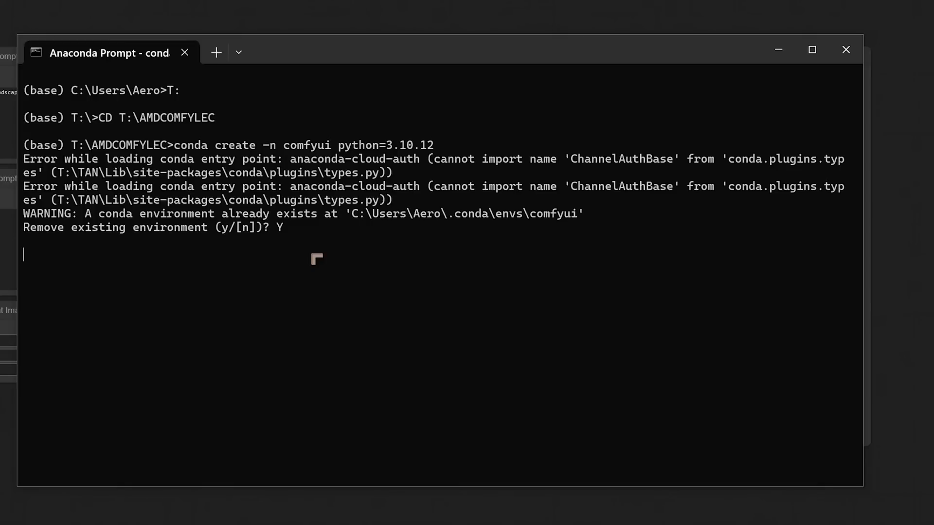
key("Return")
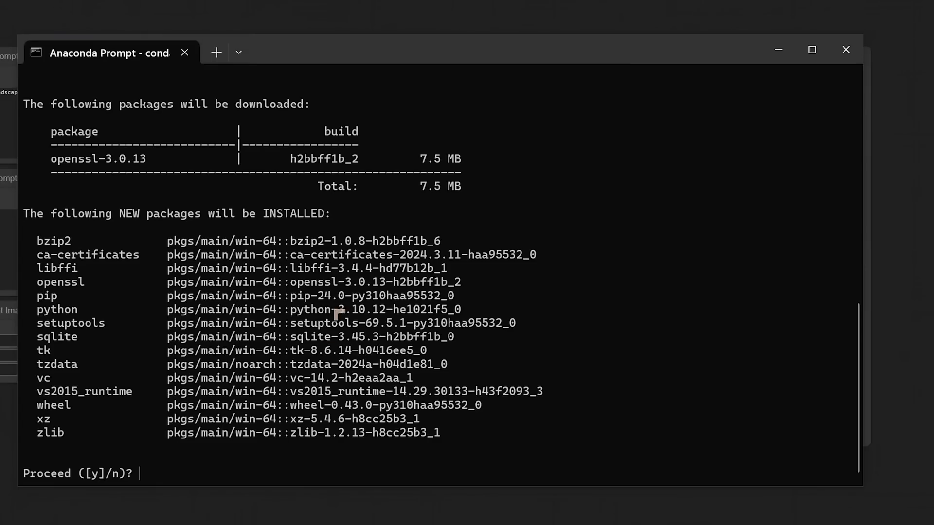
scroll(371, 326, "up", 5)
scroll(333, 184, "down", 5)
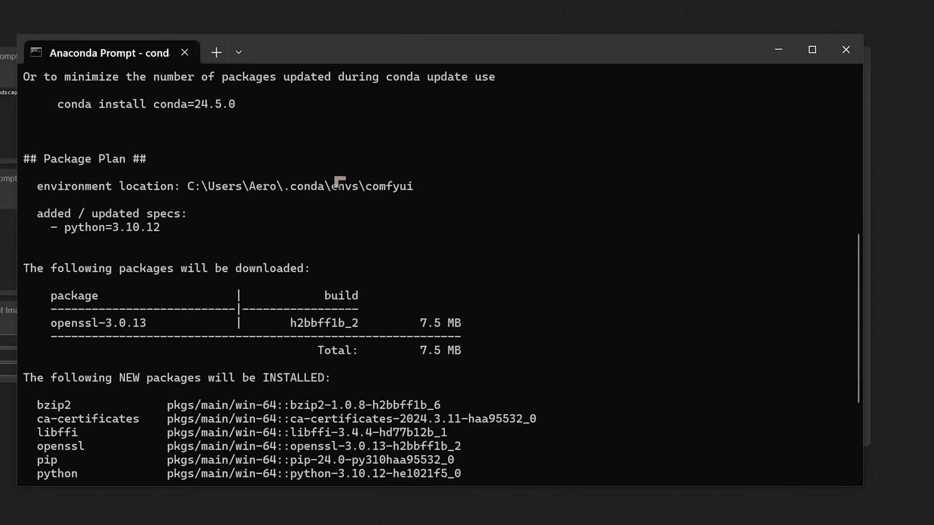
scroll(347, 279, "up", 3)
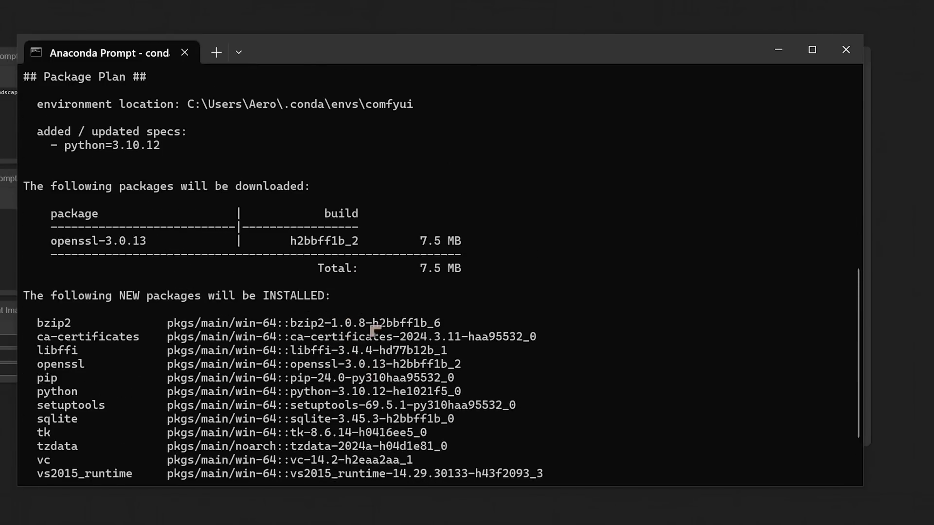
scroll(375, 331, "down", 3)
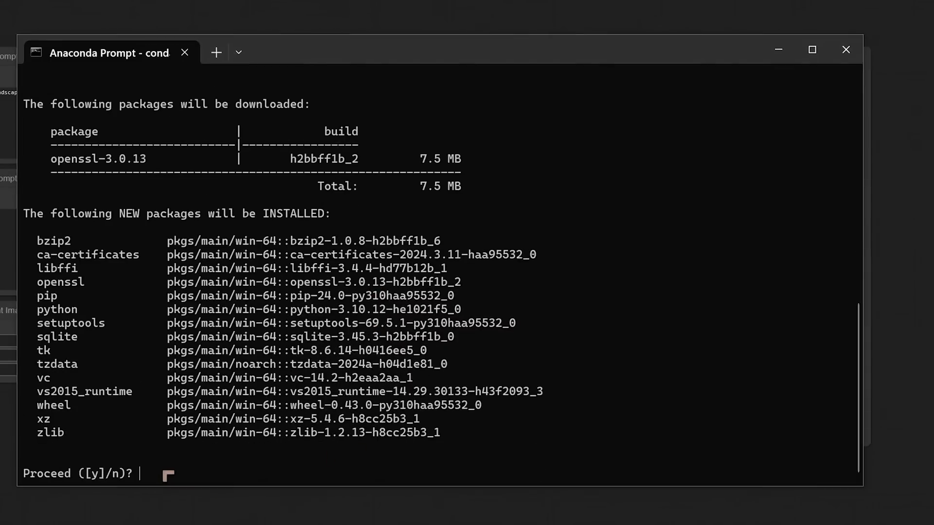
type("Y")
key("Return")
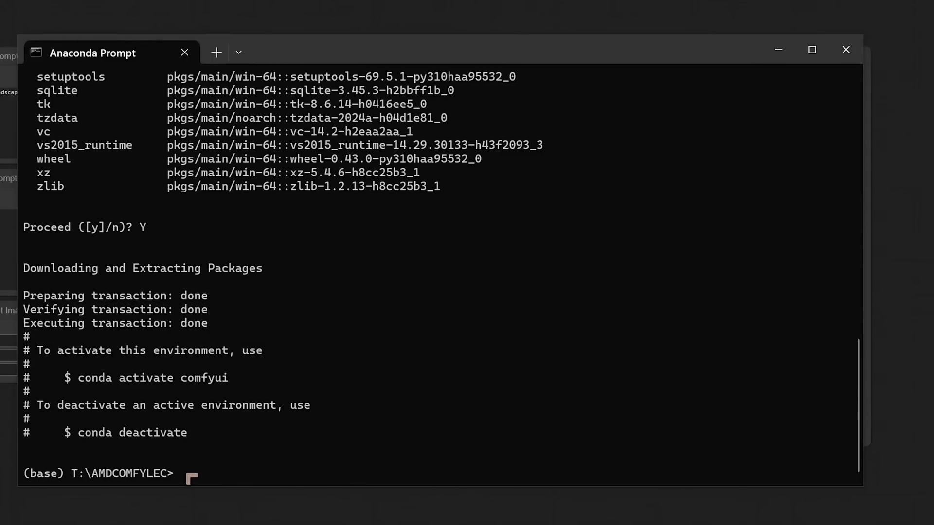
type("conda activate comfyui")
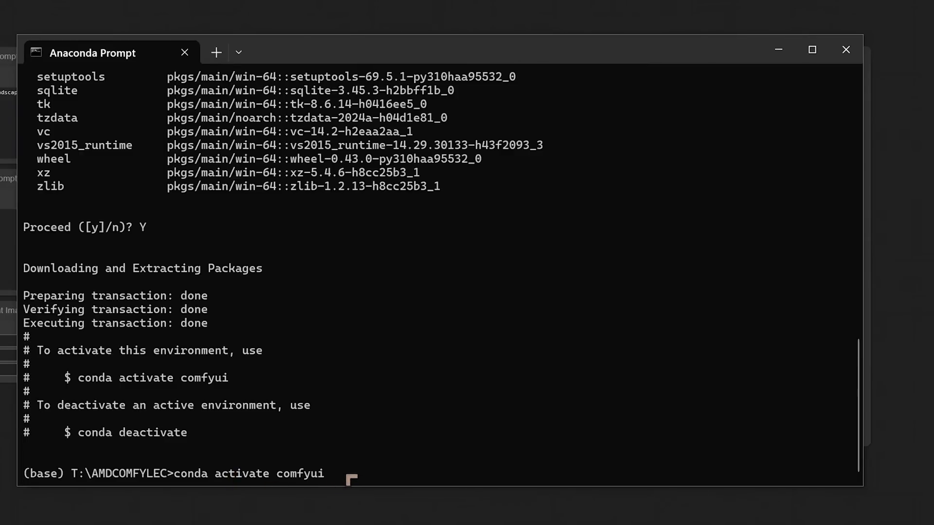
key("Return")
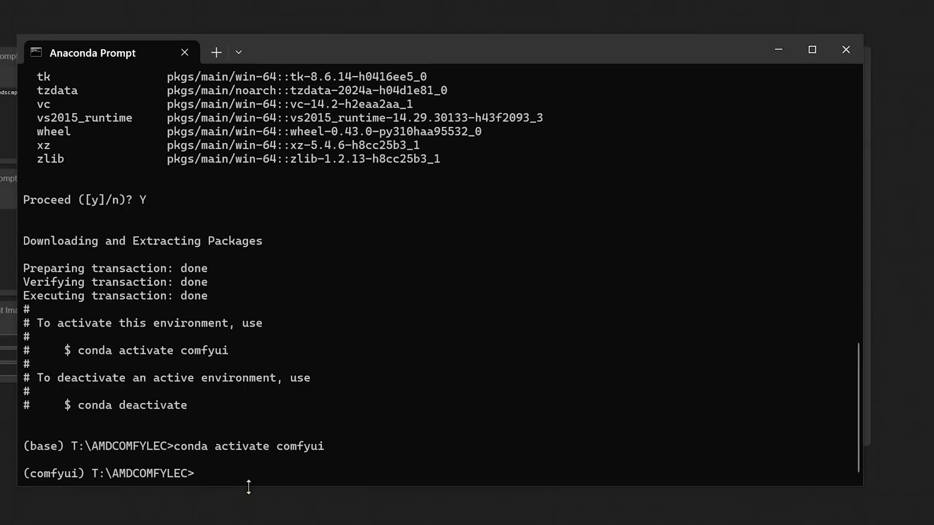
Clone ComfyUI from GitHub and list T:\AMDCOMFYLEC with DIR to confirm the folder
type("git clone https://github.com/comfyanonymous/ComfyUI.git")
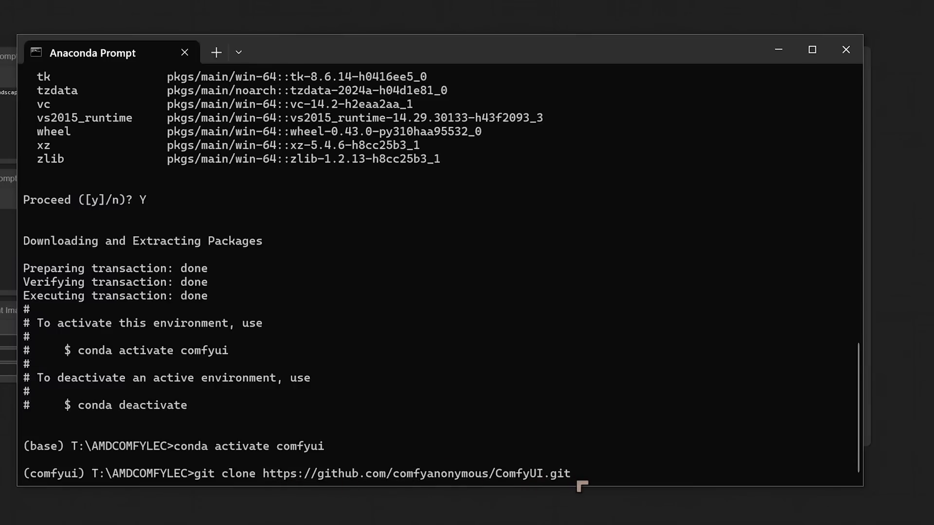
key("Return")
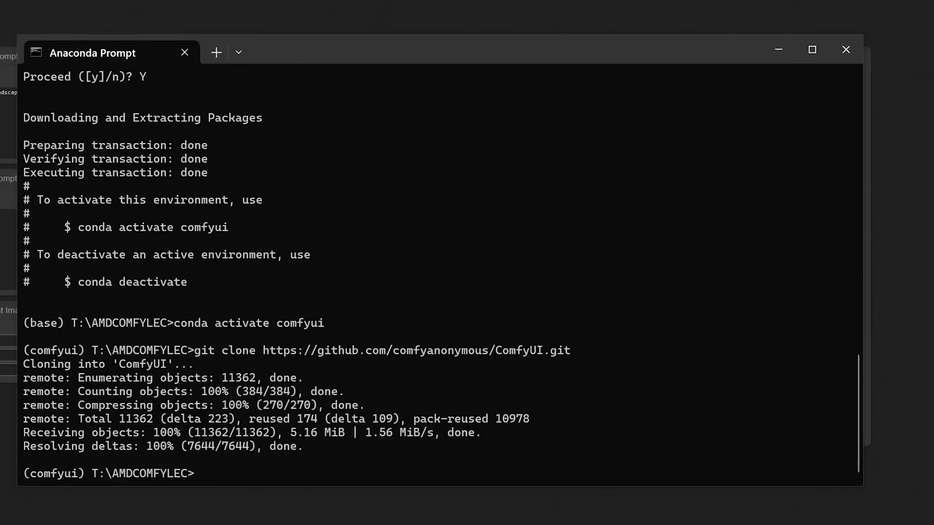
left_click(275, 481)
type("DIR")
key("Return")
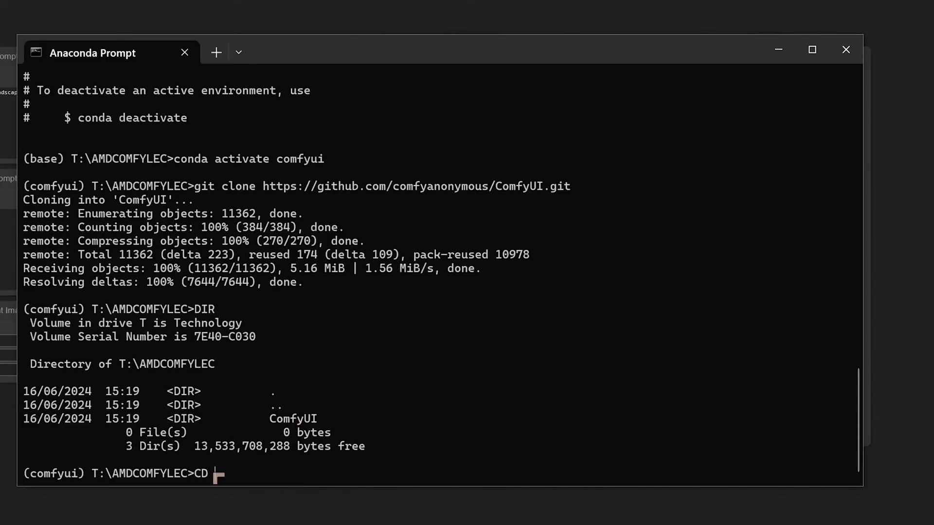
Enter the ComfyUI folder and stage the pip install torch torchvision torchaudio command
type("CD COMFYUI")
key("Return")
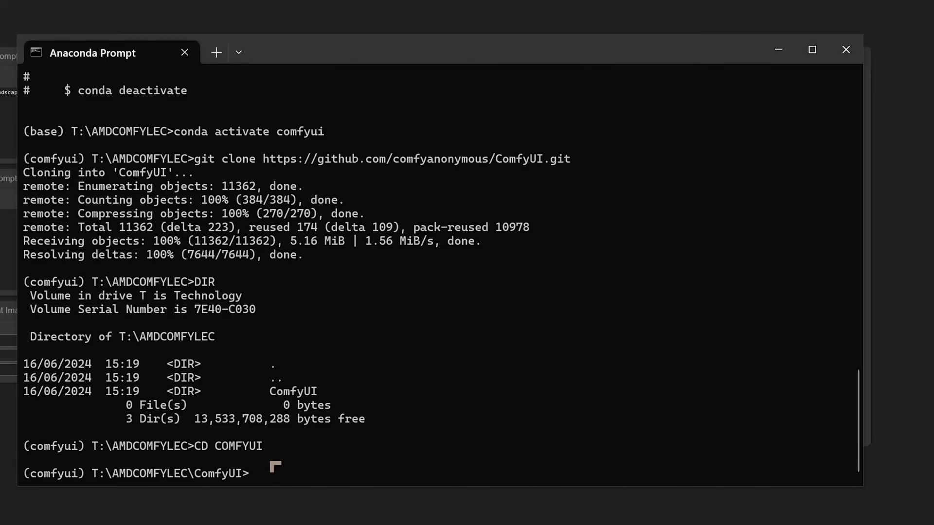
left_click_drag(350, 59, 336, 15)
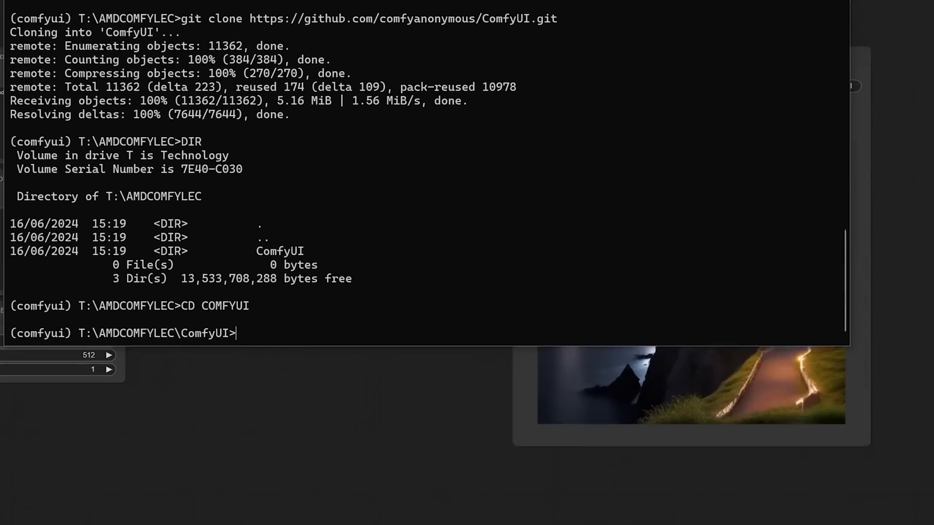
type("pip install torch torchvision torchaudio --extra-index-url https://download.pytorch.org/whl/directm")
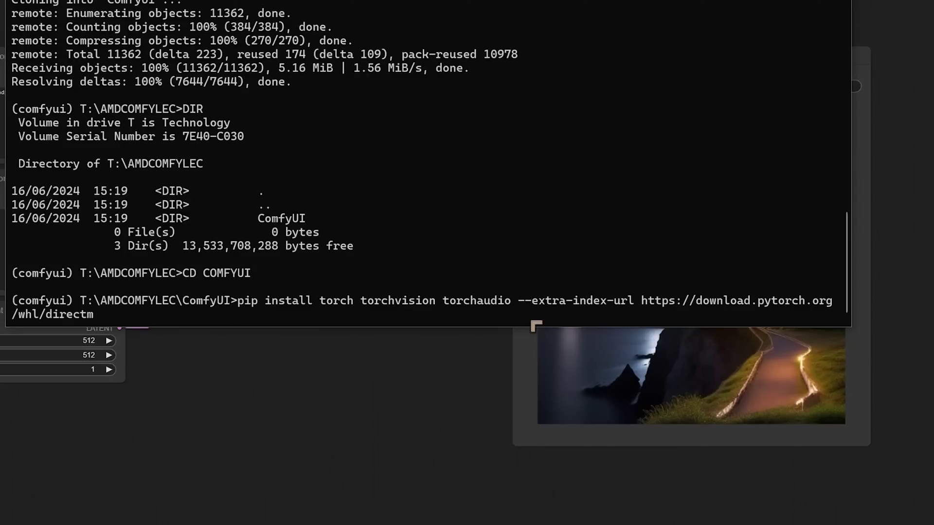
Start the PyTorch pip install and bring the AMDCOMFYLEC File Explorer window forward
key("Return")
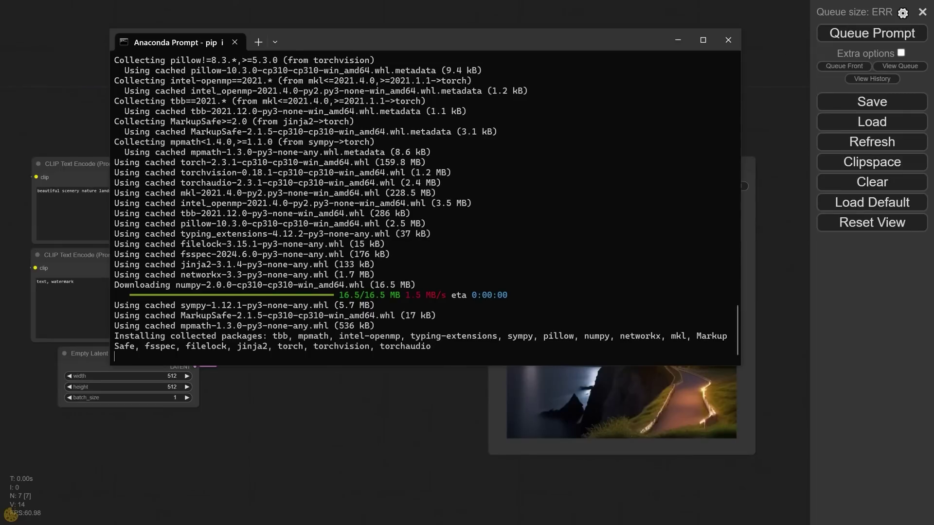
left_click_drag(2, 146, 497, 81)
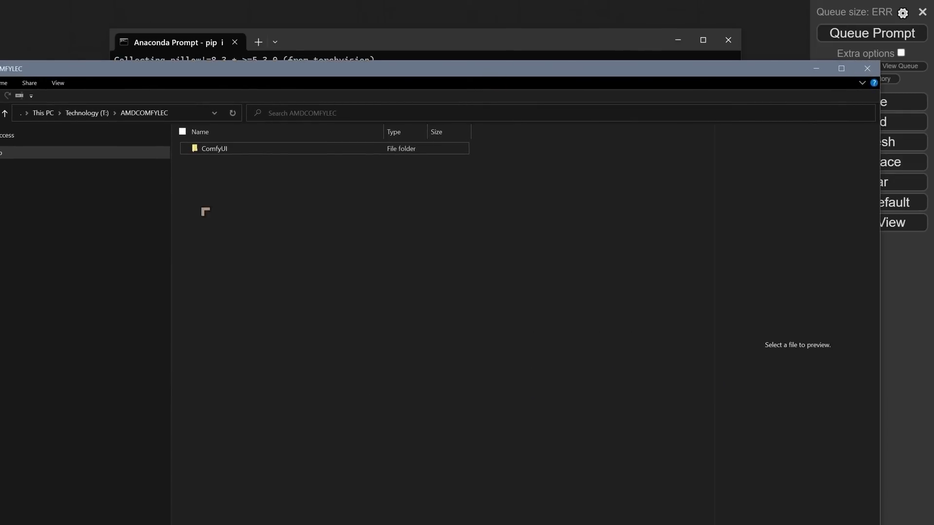
Paste dreamshaper_8.safetensors into ComfyUI\models\checkpoints using TeraCopy
double_click(271, 150)
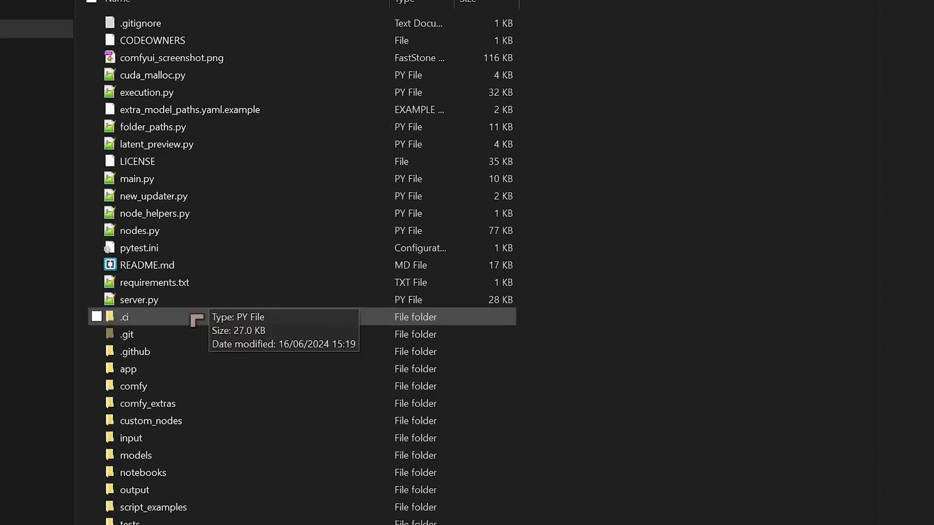
left_click(228, 447)
double_click(161, 467)
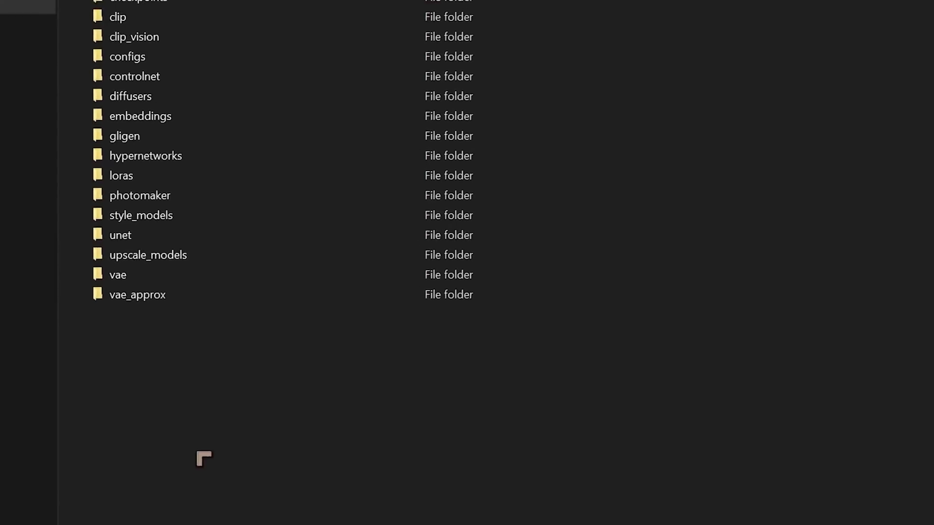
double_click(263, 109)
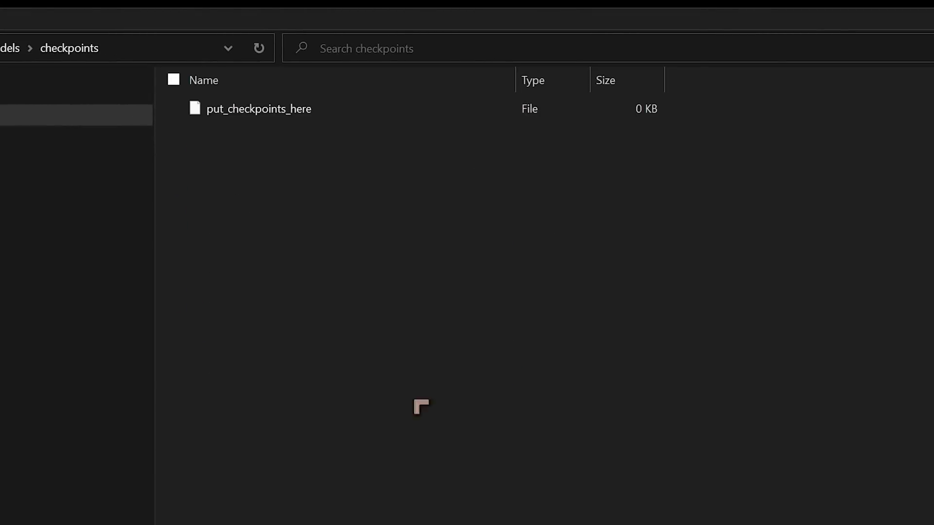
key("ctrl+v")
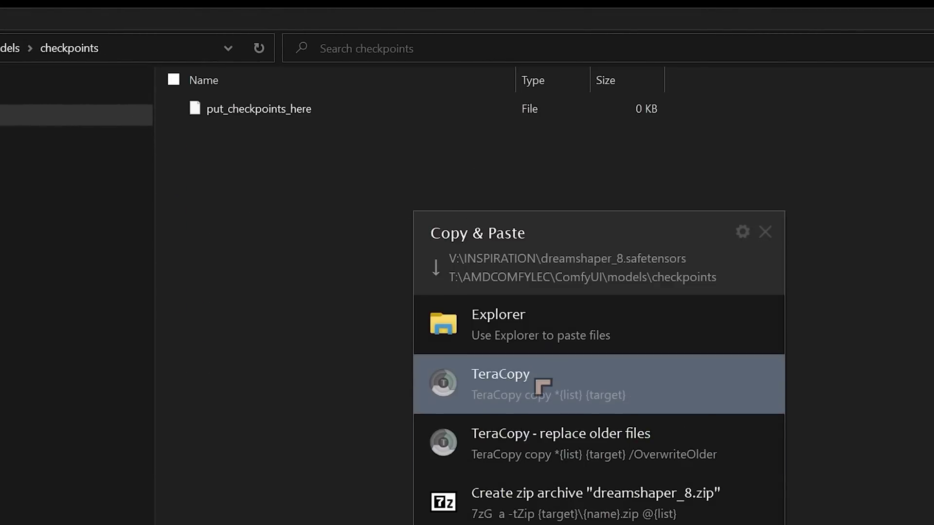
left_click(538, 381)
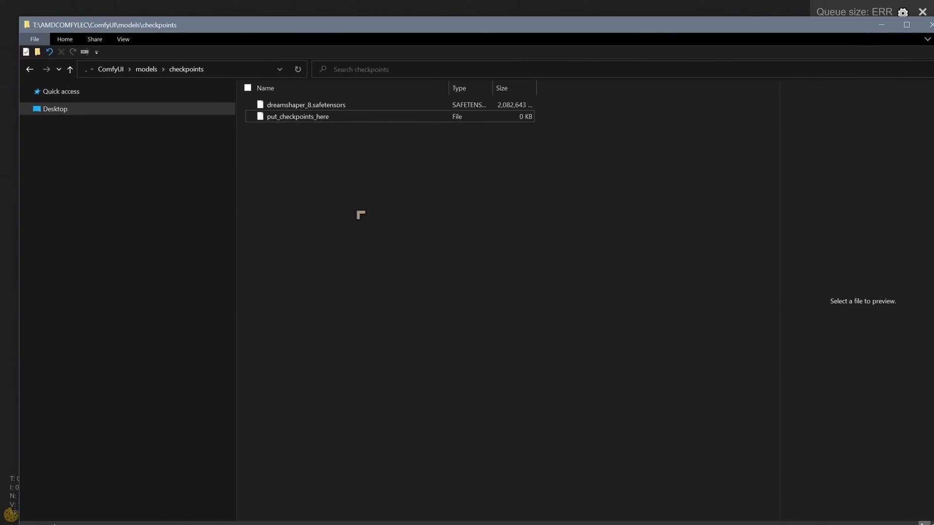
Confirm the model landed in checkpoints, look inside vae, then return to the ComfyUI folder
left_click(149, 70)
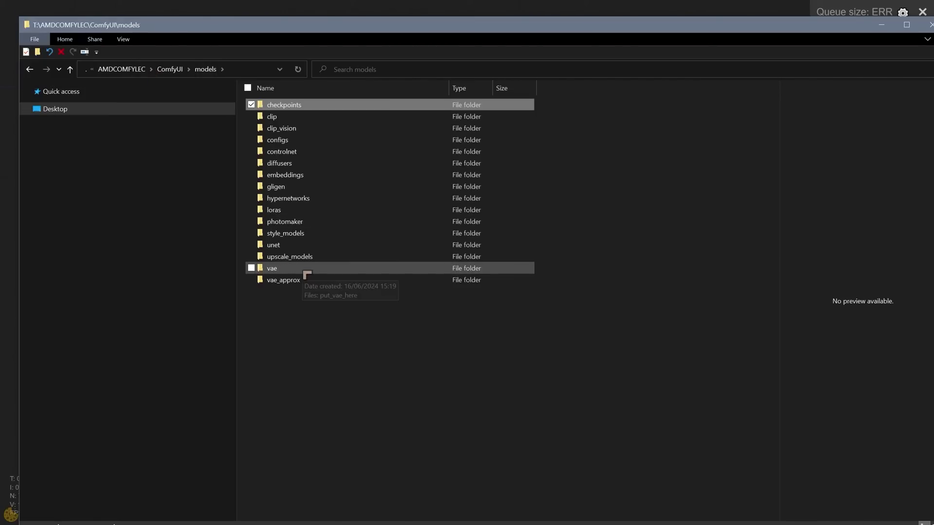
left_click(304, 272)
left_click(302, 97)
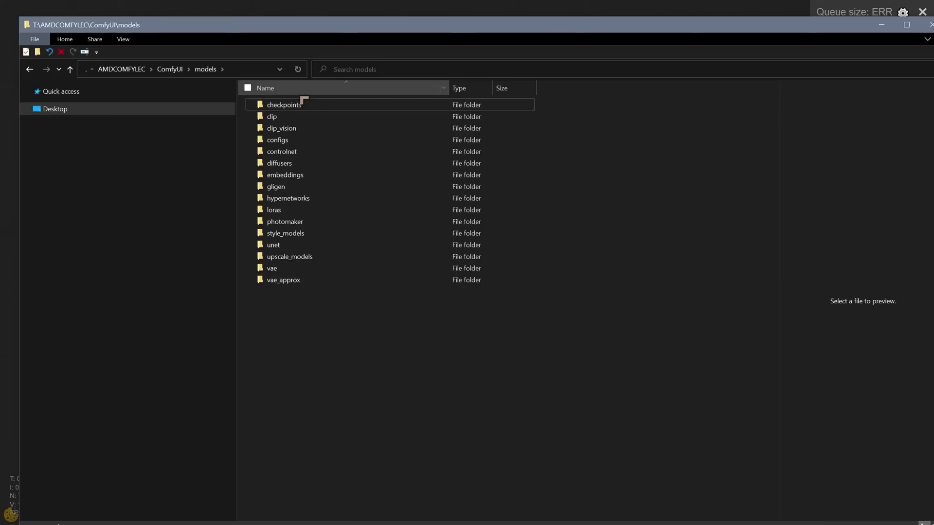
left_click(297, 105)
double_click(297, 105)
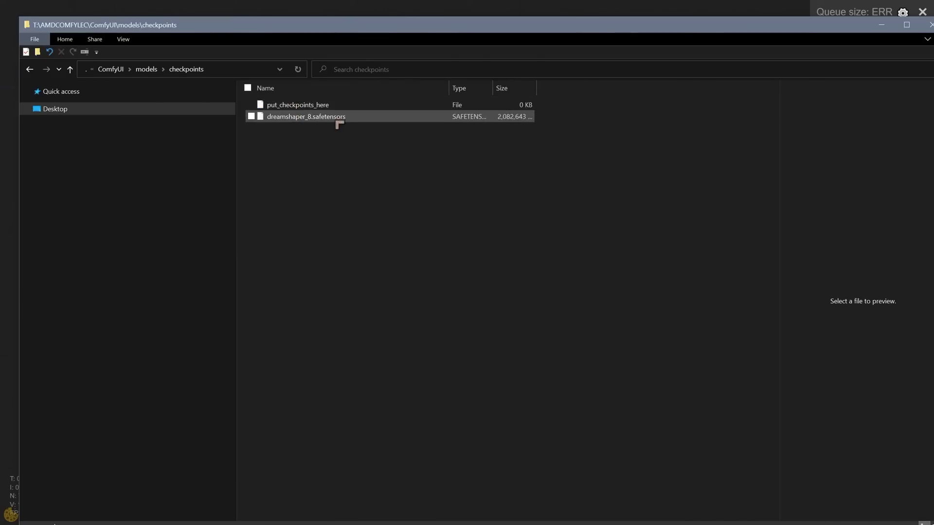
left_click(146, 69)
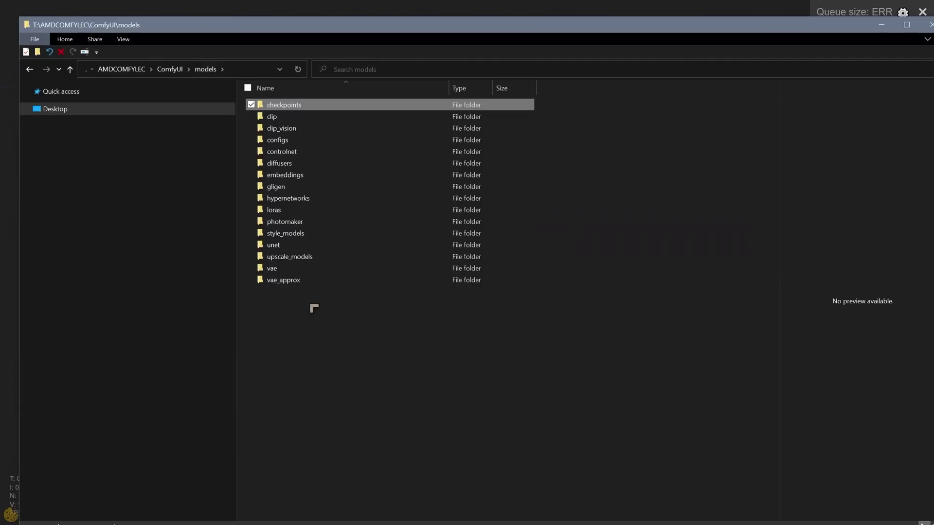
left_click(290, 269)
double_click(290, 269)
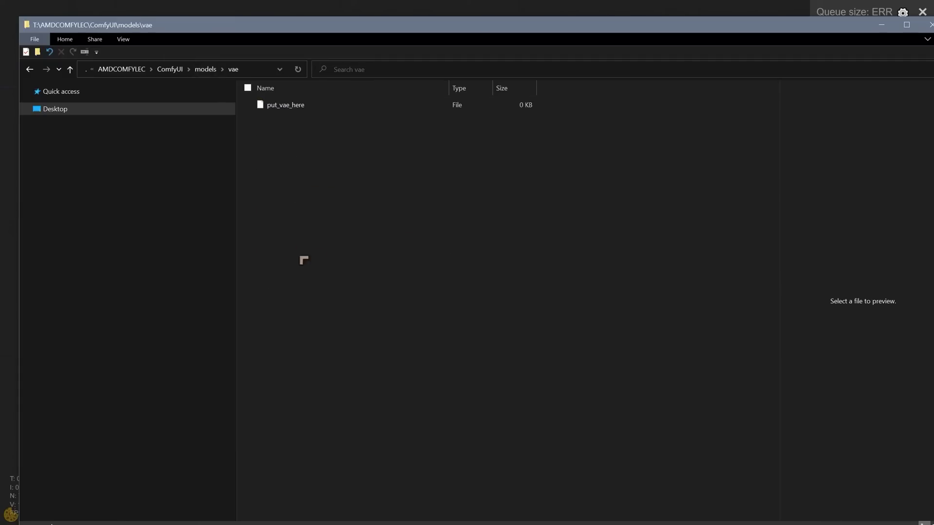
left_click(174, 75)
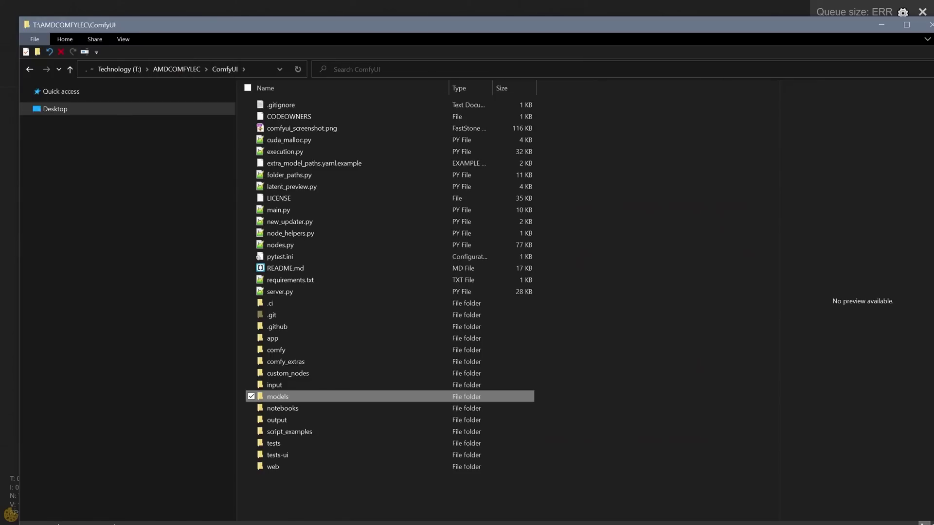
Run pip install -r requirements.txt in the Anaconda Prompt
key("alt+Tab")
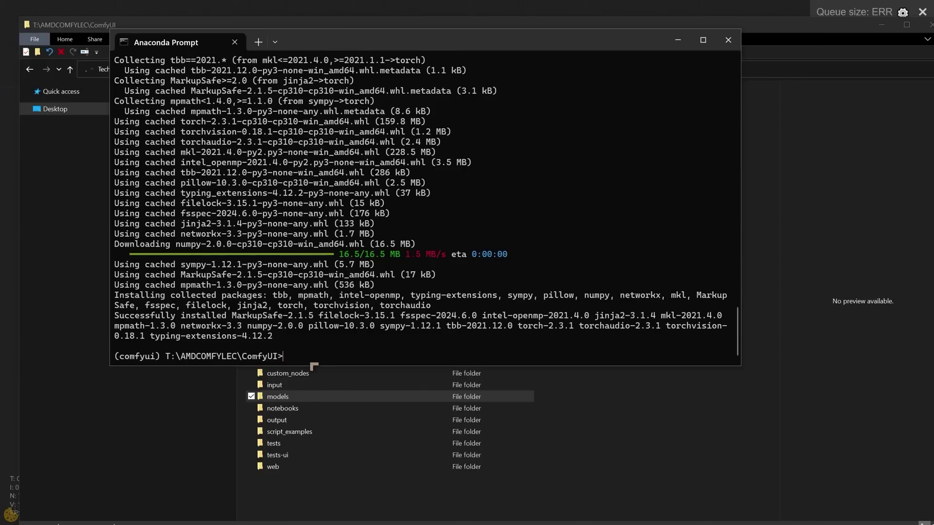
type("pip install -r requirements.txt")
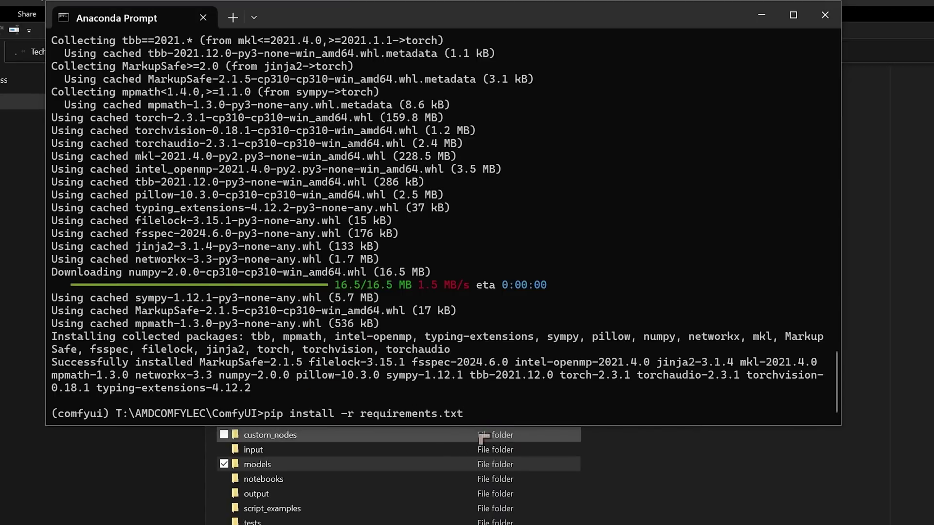
key("Return")
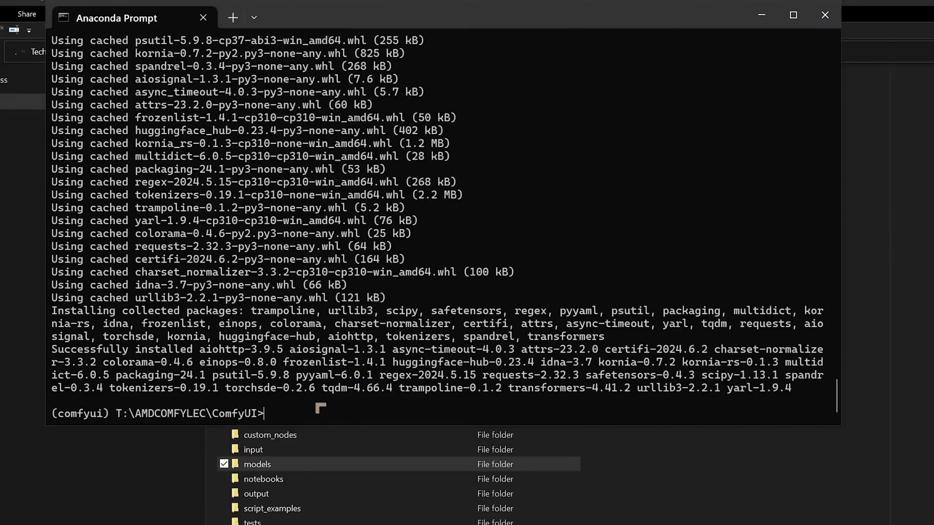
Run pip install torch-directml in the comfyui environment
type("pip install torch-directml")
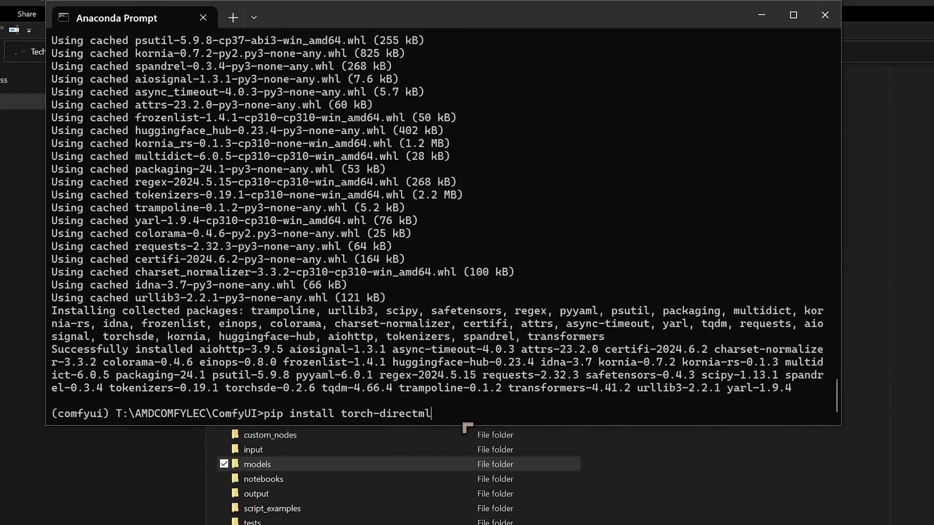
key("Return")
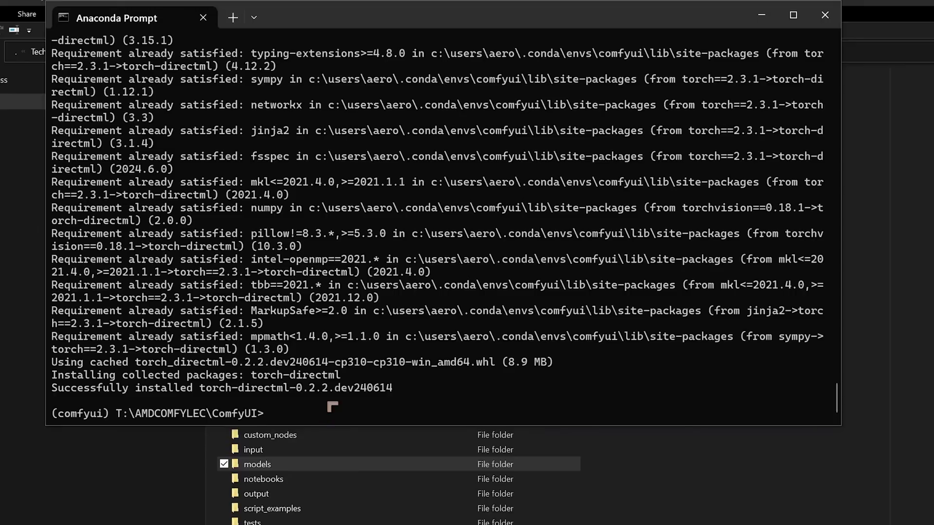
type("ython")
type("main.py --directml")
key("Return")
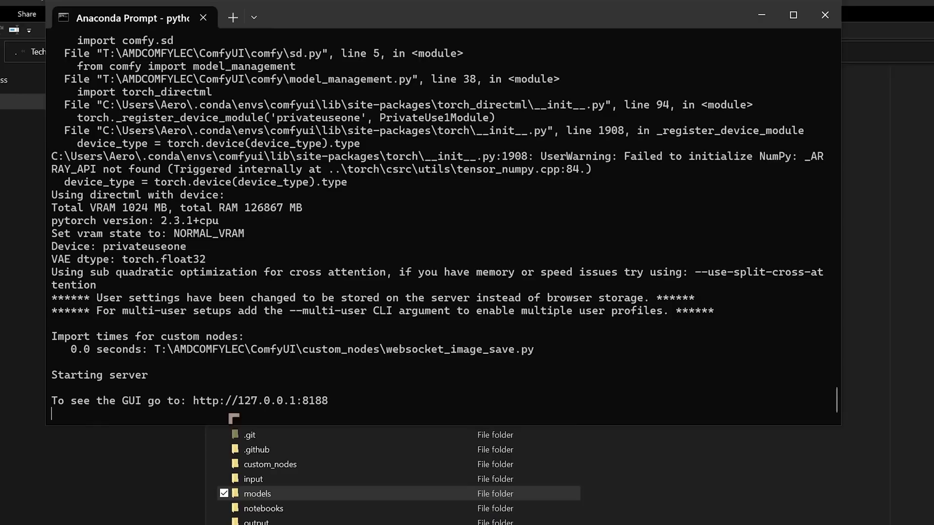
left_click_drag(347, 405, 202, 411)
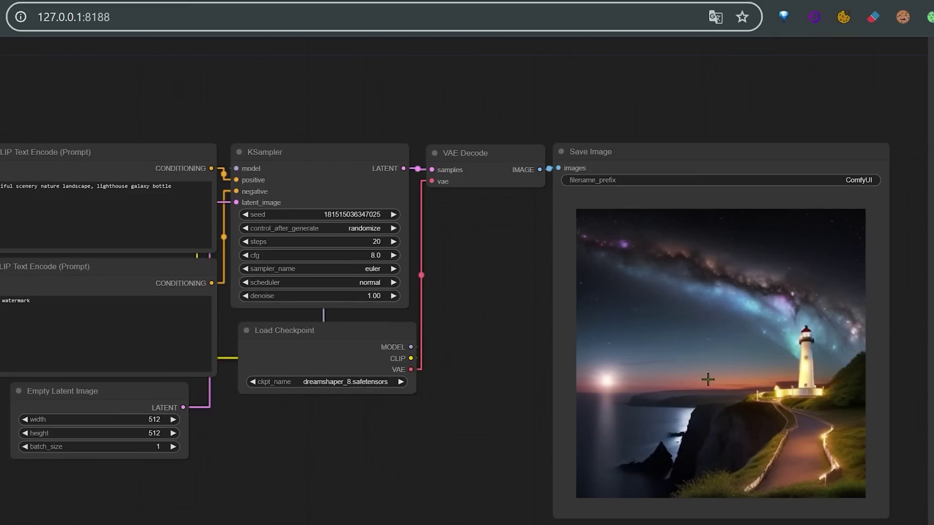
key("ctrl+Return")
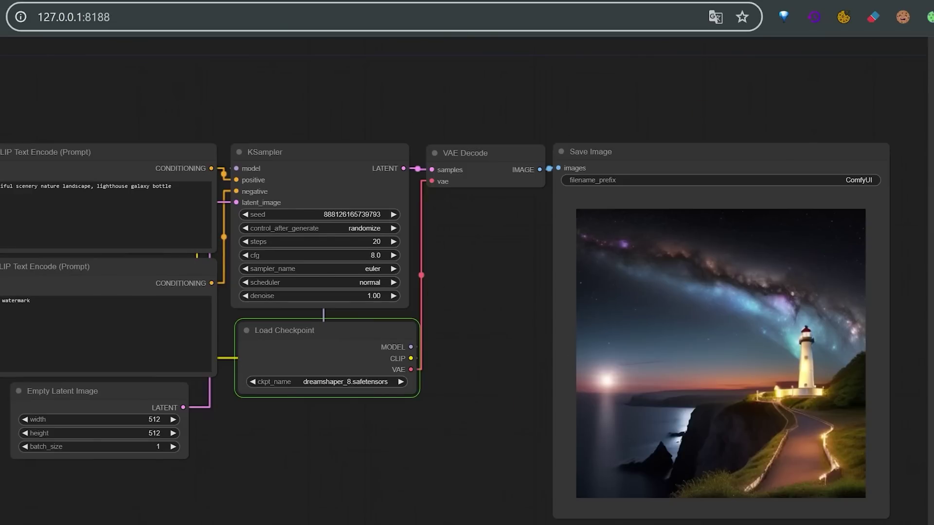